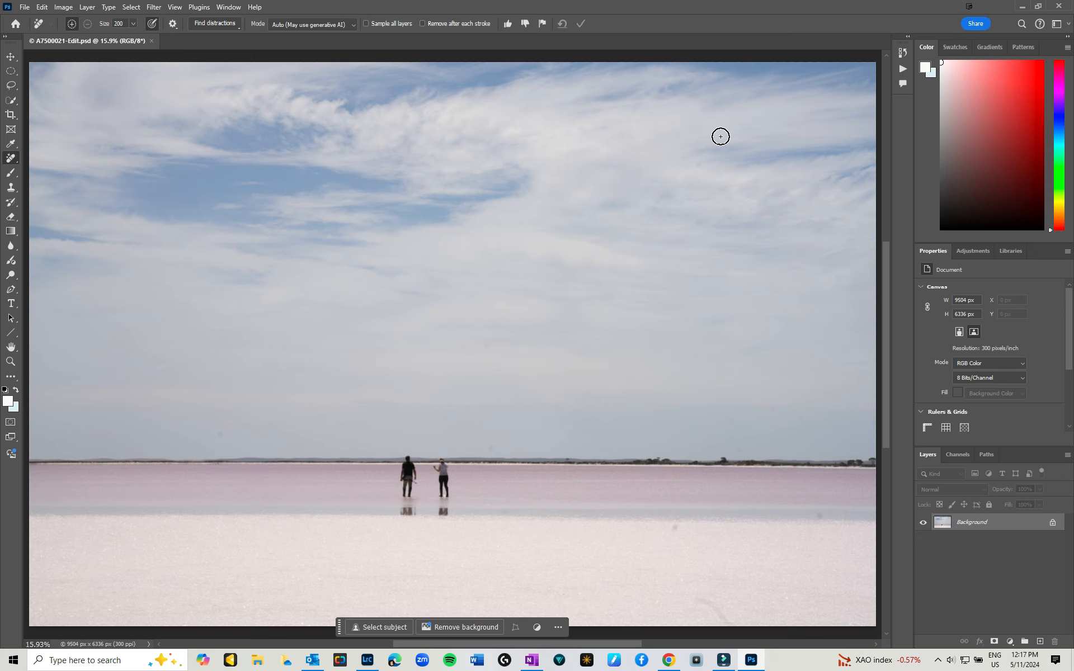
# Remove the two people and their reflections from the lake with the Remove Tool
pyautogui.rightClick(14, 162)
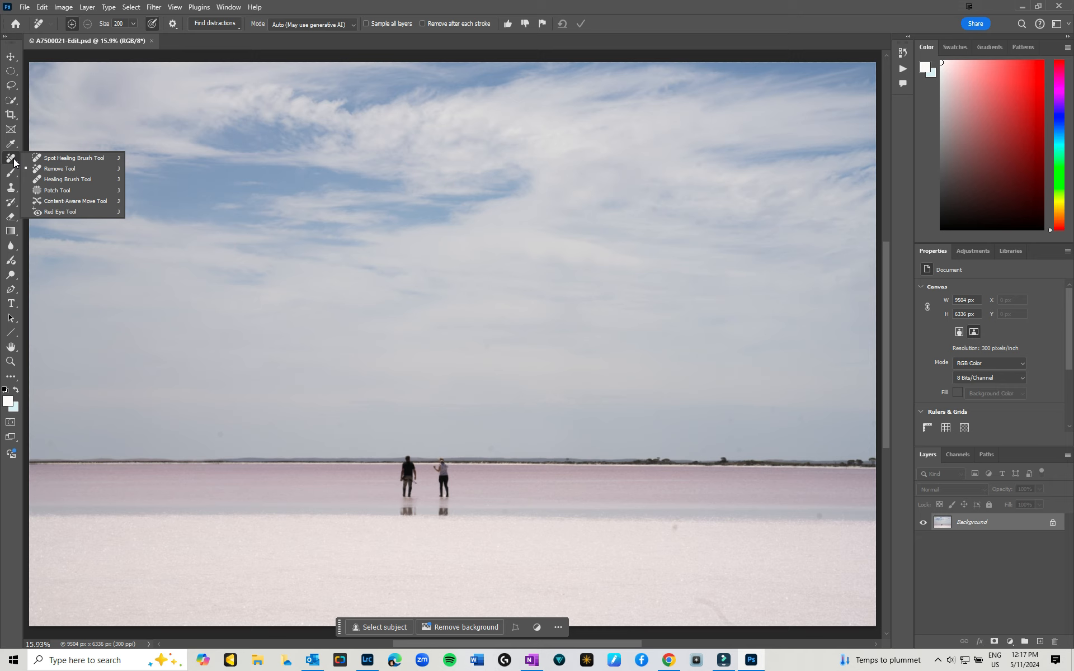
pyautogui.click(75, 169)
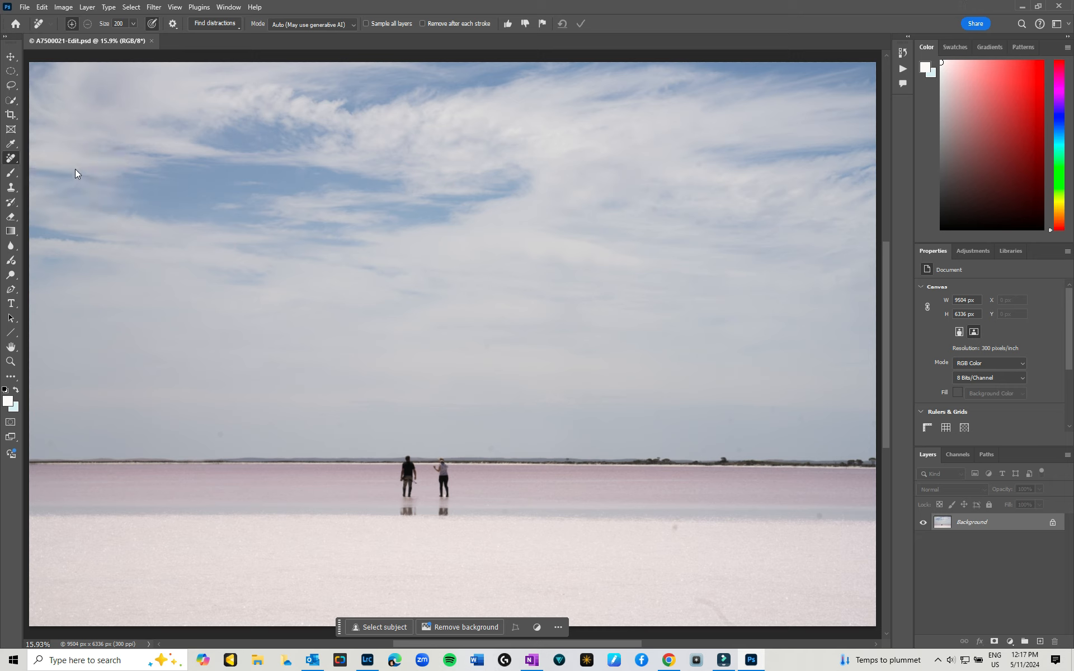
pyautogui.click(221, 24)
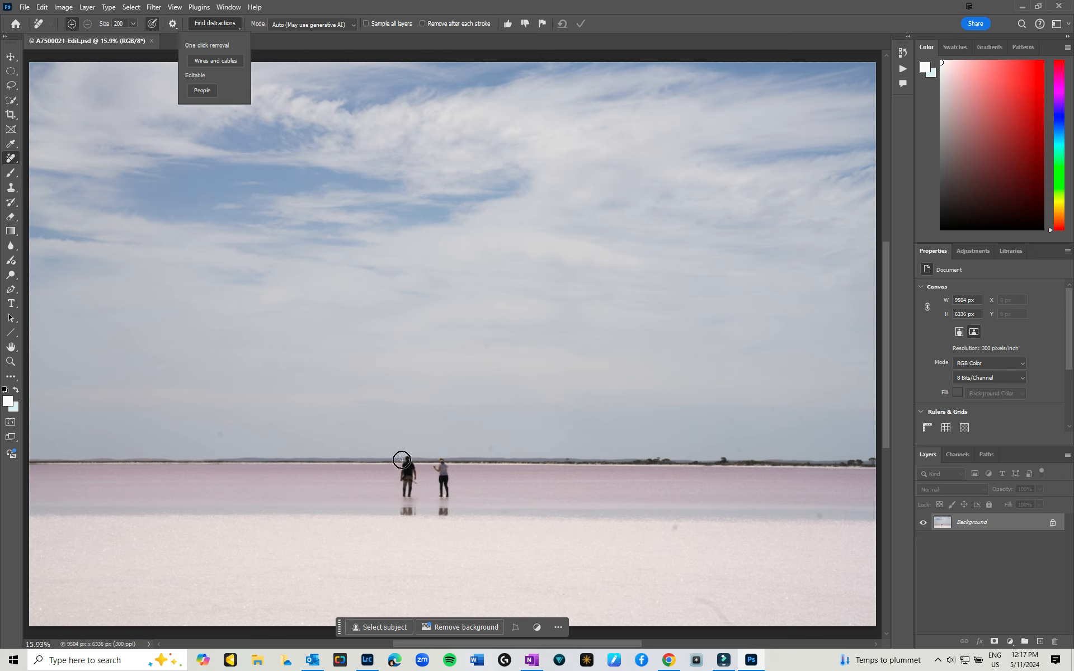
pyautogui.moveTo(402, 460)
pyautogui.mouseDown()
pyautogui.moveTo(413, 487)
pyautogui.moveTo(398, 495)
pyautogui.moveTo(405, 509)
pyautogui.moveTo(443, 509)
pyautogui.moveTo(443, 465)
pyautogui.moveTo(449, 499)
pyautogui.mouseUp()
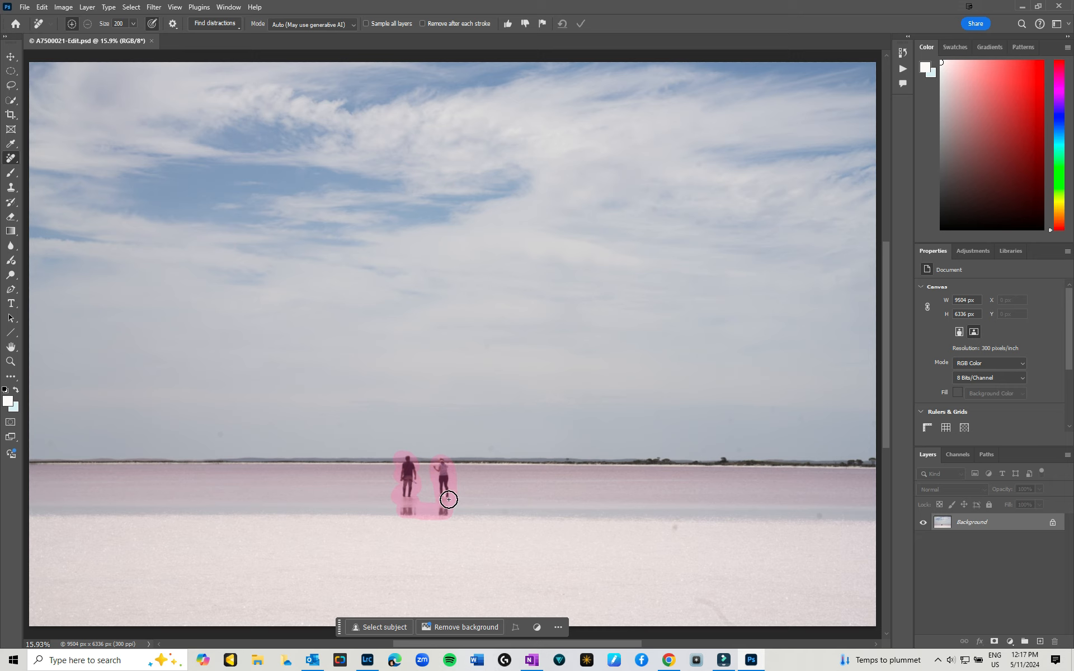
pyautogui.moveTo(449, 499); pyautogui.dragTo(447, 497)
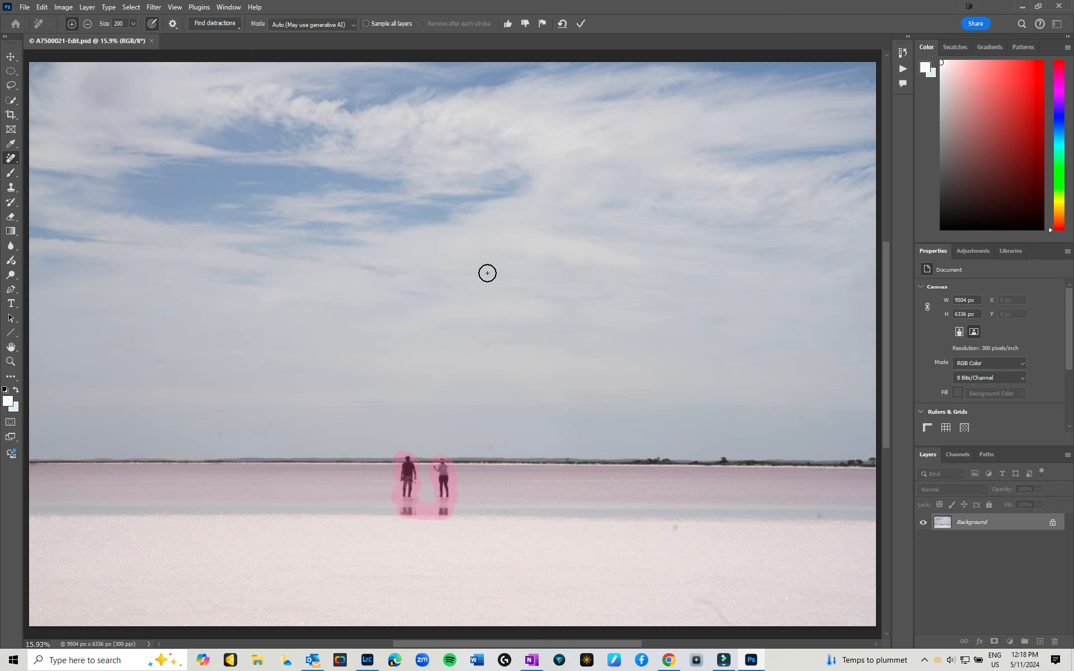
pyautogui.click(581, 23)
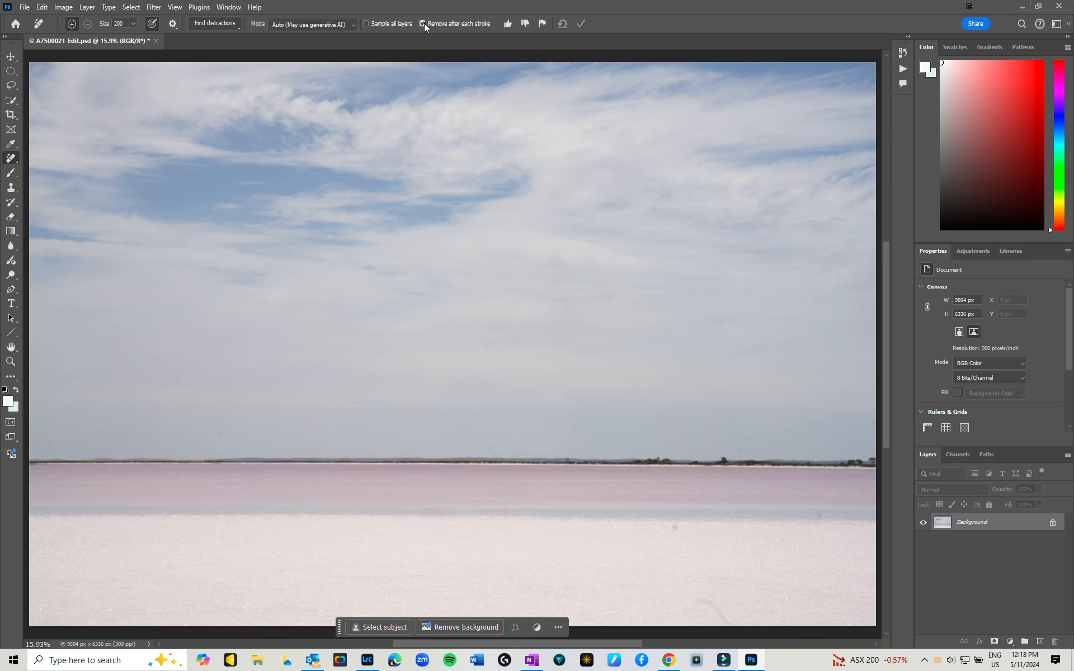
# Remove the dark spot above the horizon and the curved mark in the sand, with removal after each stroke enabled
pyautogui.click(218, 434)
pyautogui.moveTo(687, 598); pyautogui.dragTo(742, 623)
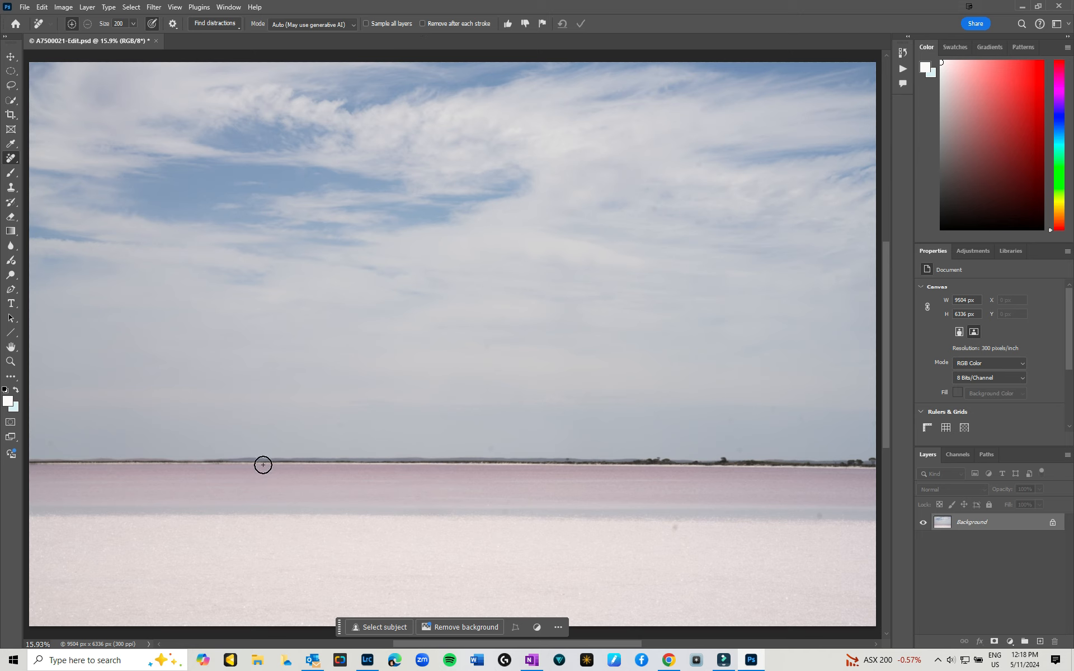
# Mark the spots across the sky, waterline and sand with removal after each stroke disabled, and remove them all together
pyautogui.click(199, 432)
pyautogui.click(674, 526)
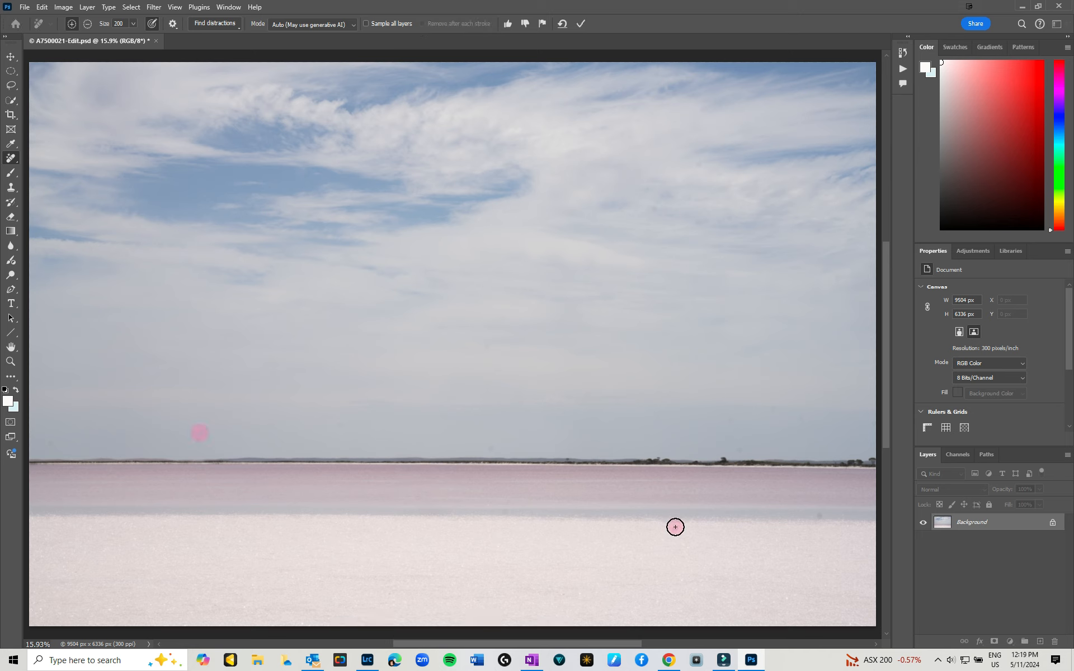
pyautogui.click(820, 514)
pyautogui.click(742, 447)
pyautogui.click(725, 422)
pyautogui.click(770, 410)
pyautogui.click(802, 417)
pyautogui.click(663, 438)
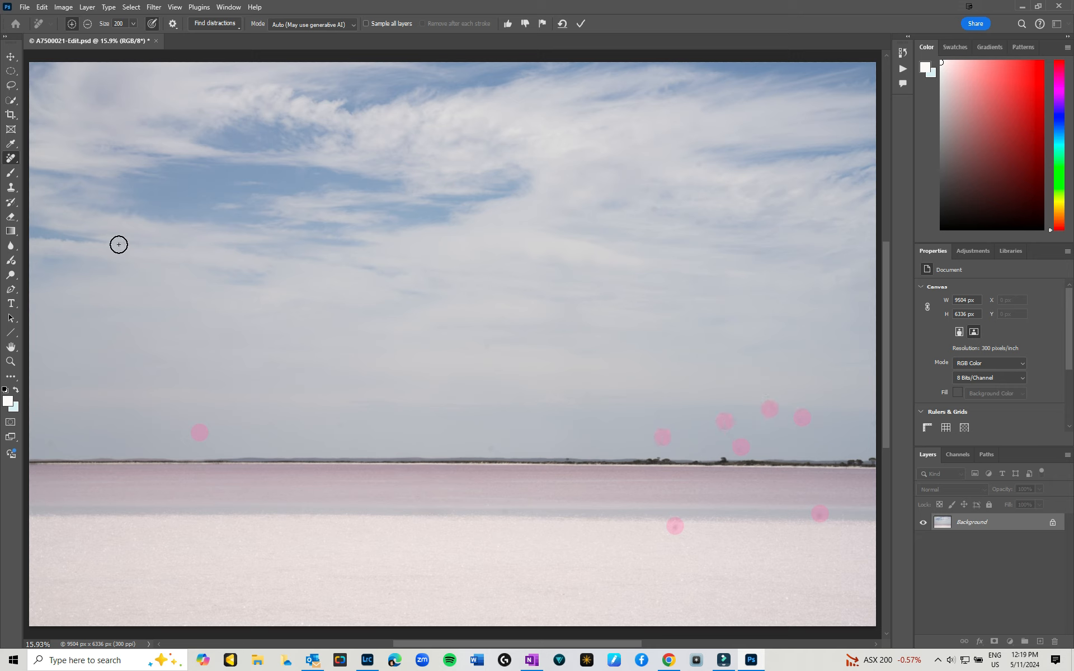
pyautogui.click(698, 163)
pyautogui.click(489, 446)
pyautogui.click(339, 424)
pyautogui.click(44, 443)
pyautogui.click(582, 24)
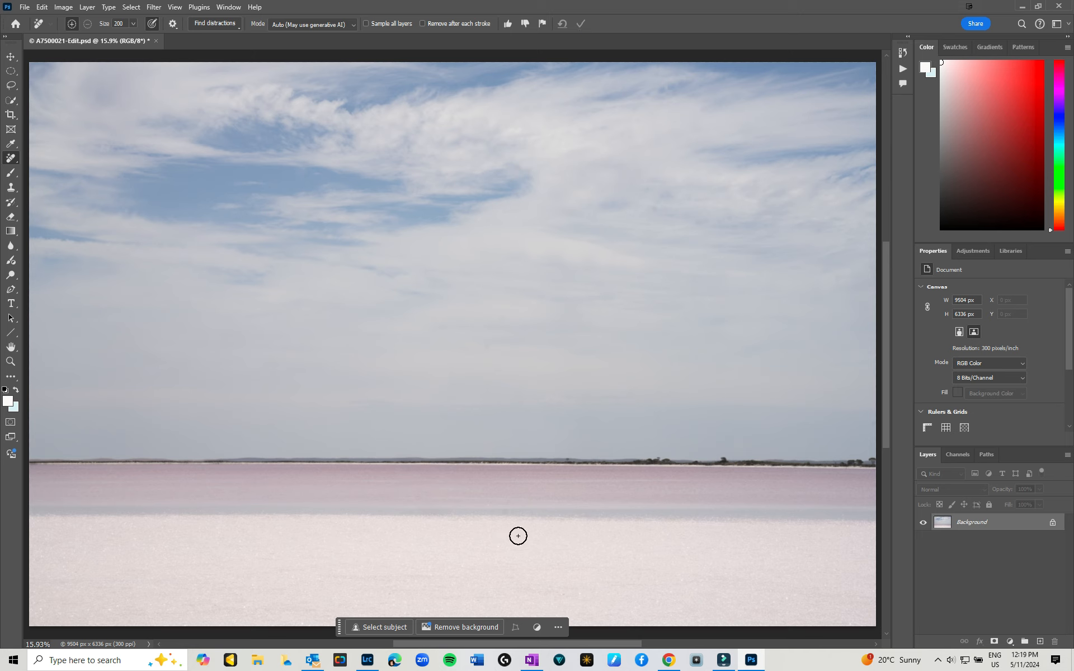
# Brush over the faint spots at the waterline and in the middle of the sky with the Remove Tool
pyautogui.click(504, 513)
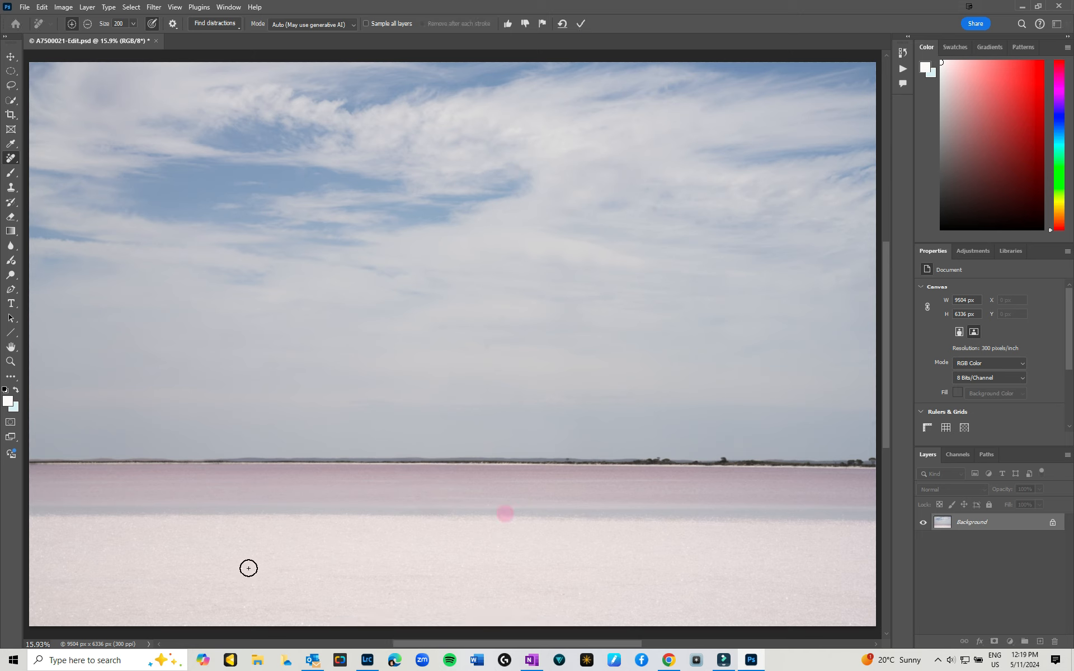
pyautogui.click(485, 344)
pyautogui.rightClick(12, 162)
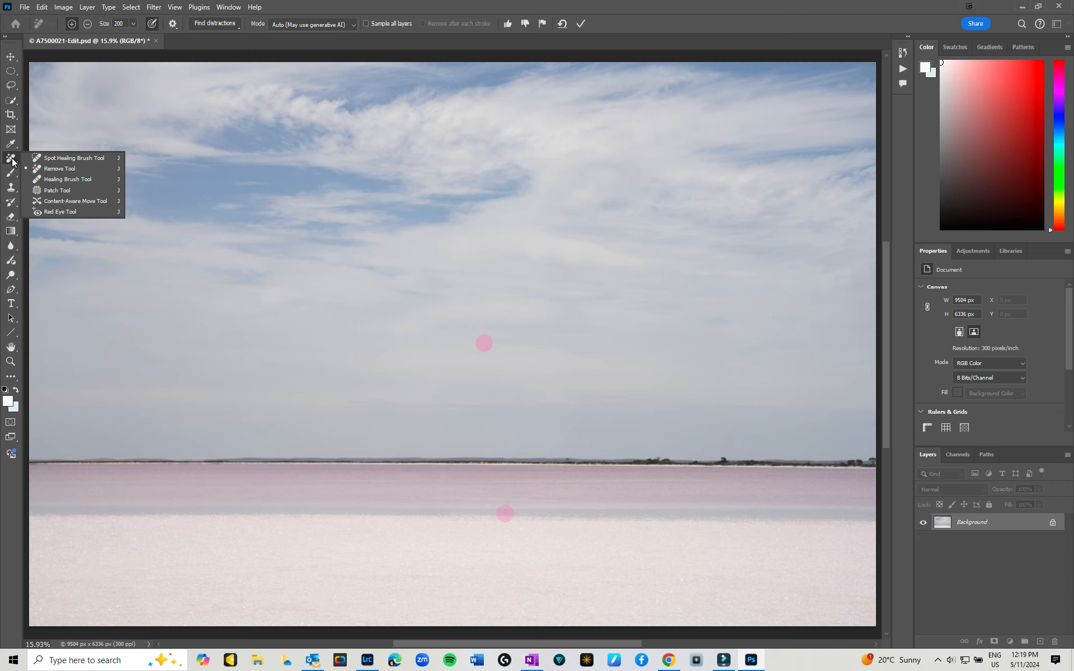
pyautogui.click(56, 179)
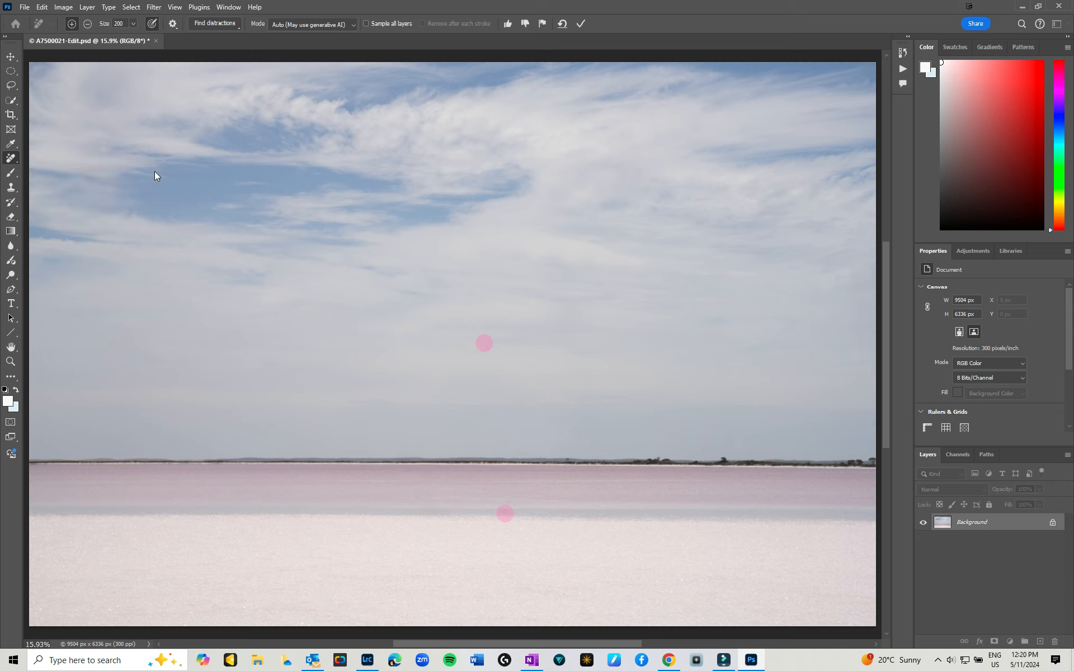
pyautogui.rightClick(10, 158)
pyautogui.click(93, 169)
# Mark two more spots in the right half of the photo's sky and remove them together
pyautogui.click(656, 210)
pyautogui.click(839, 278)
pyautogui.click(578, 24)
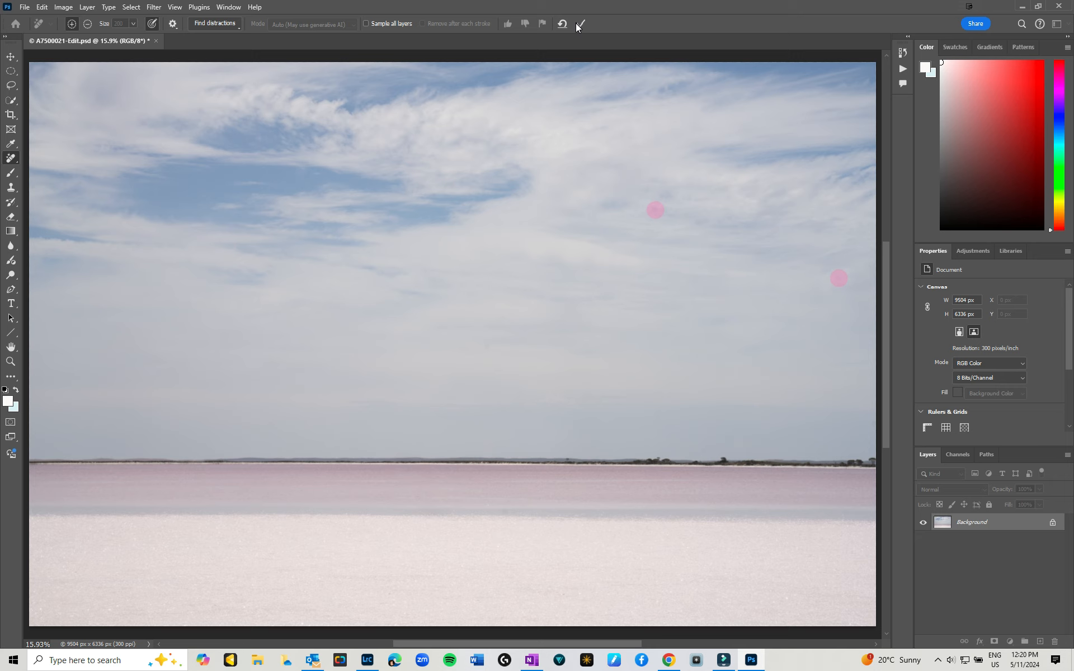
# Mark one spot in the middle of the sky and another in the upper-left clouds, and remove both
pyautogui.click(487, 349)
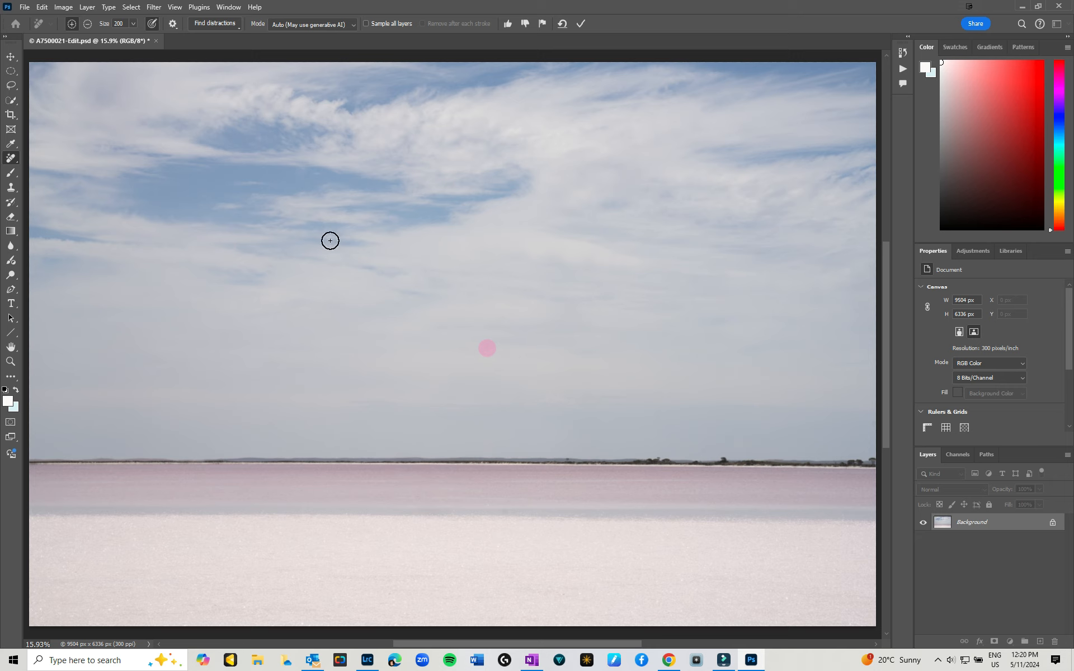
pyautogui.click(200, 112)
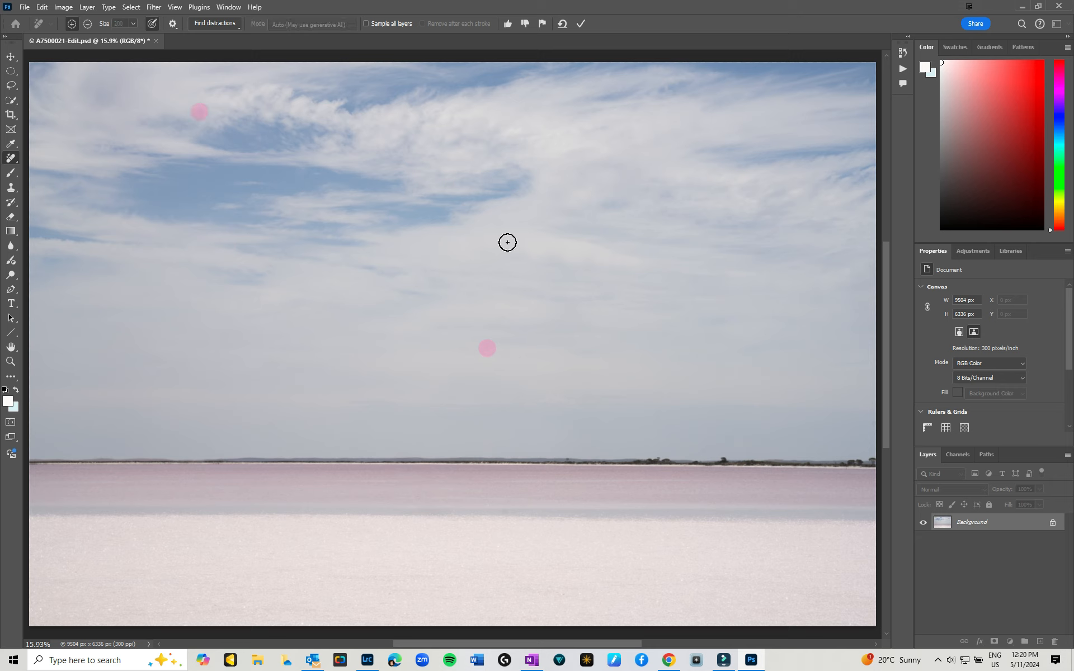
pyautogui.press('Return')
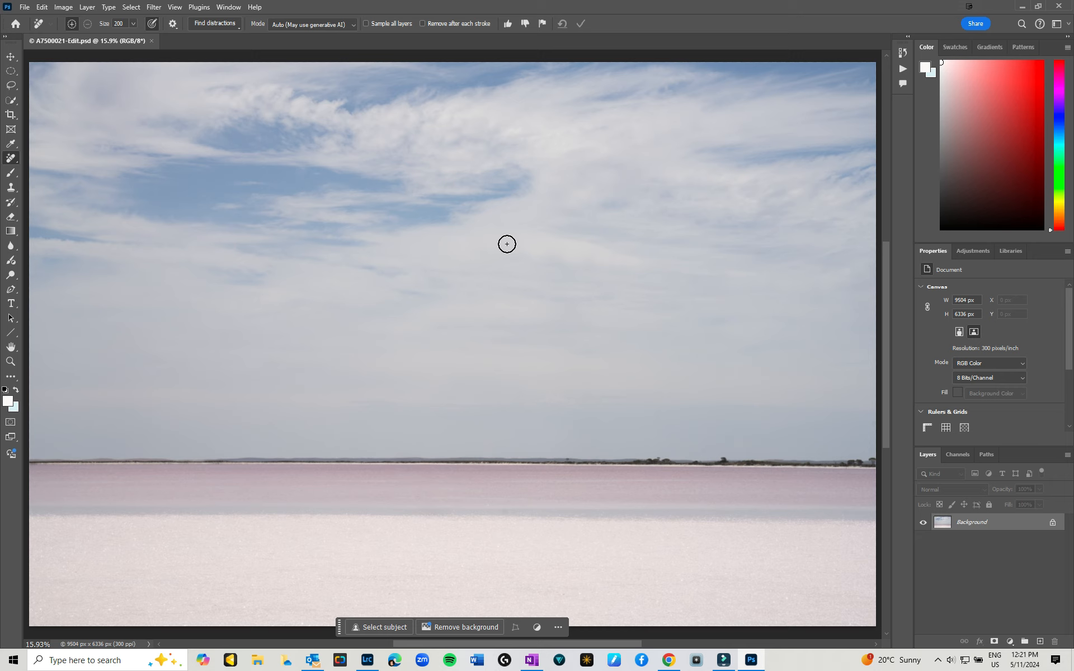
# Brush over the faint leftover spot at the waterline near the middle of the photo
pyautogui.click(507, 511)
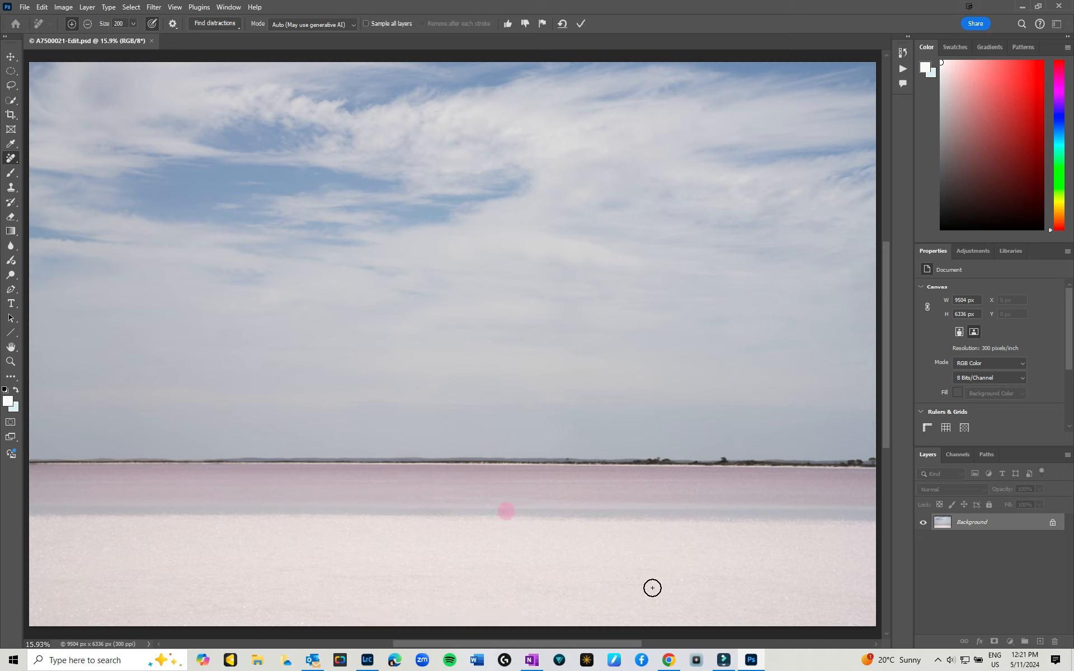